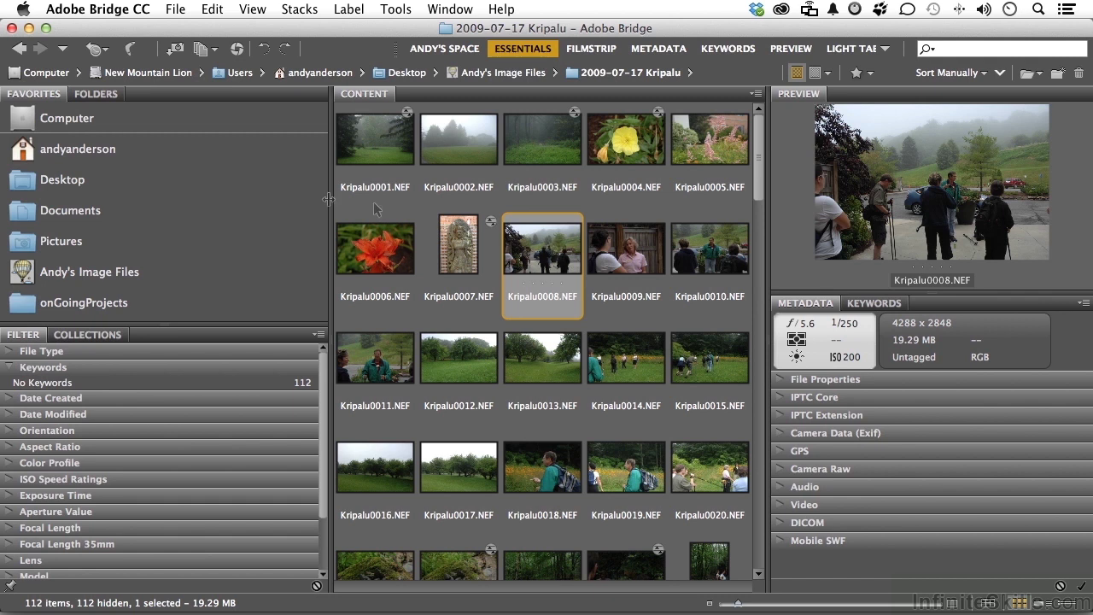
Step: Select Kripalu0009.NEF to show its preview and metadata
left_click(616, 263)
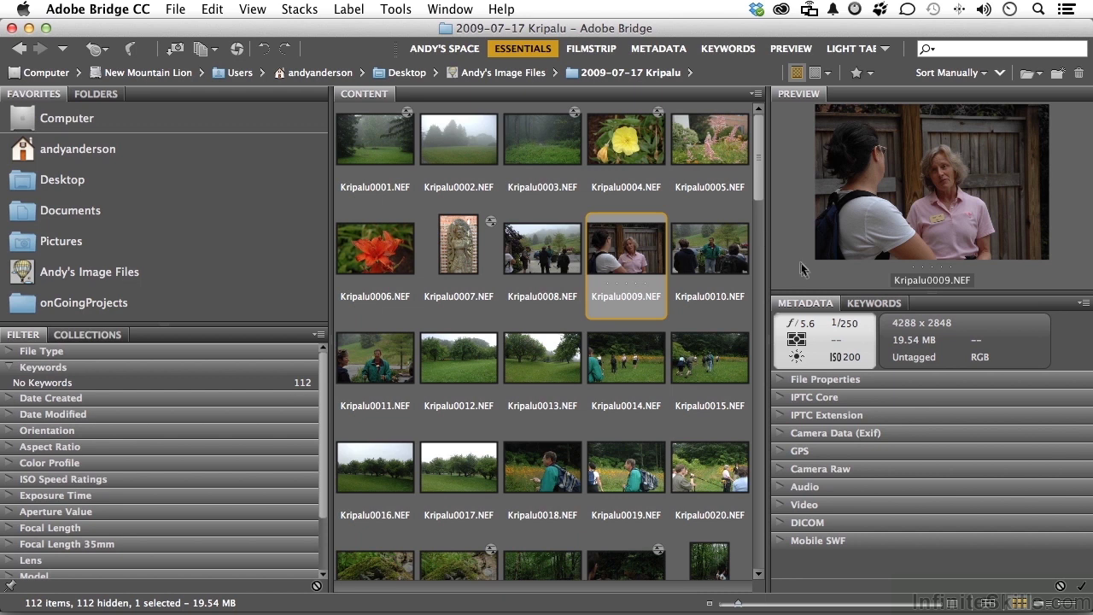
Step: Reselect Kripalu0009.NEF, check File Properties, then expand its IPTC Core metadata section
left_click(708, 256)
left_click(644, 260)
left_click(779, 380)
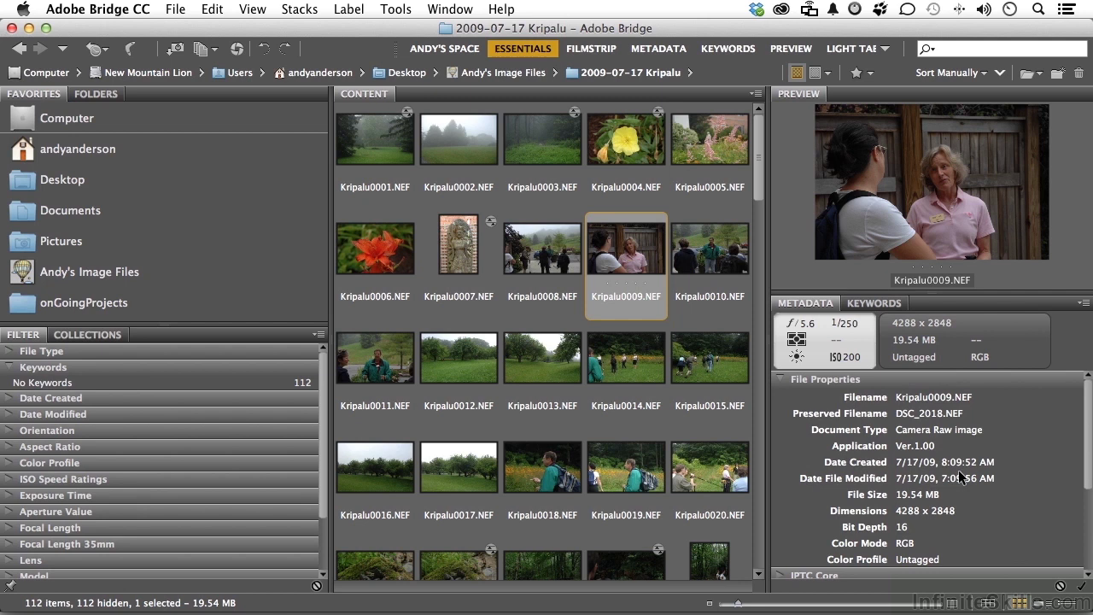
left_click(782, 381)
left_click(777, 395)
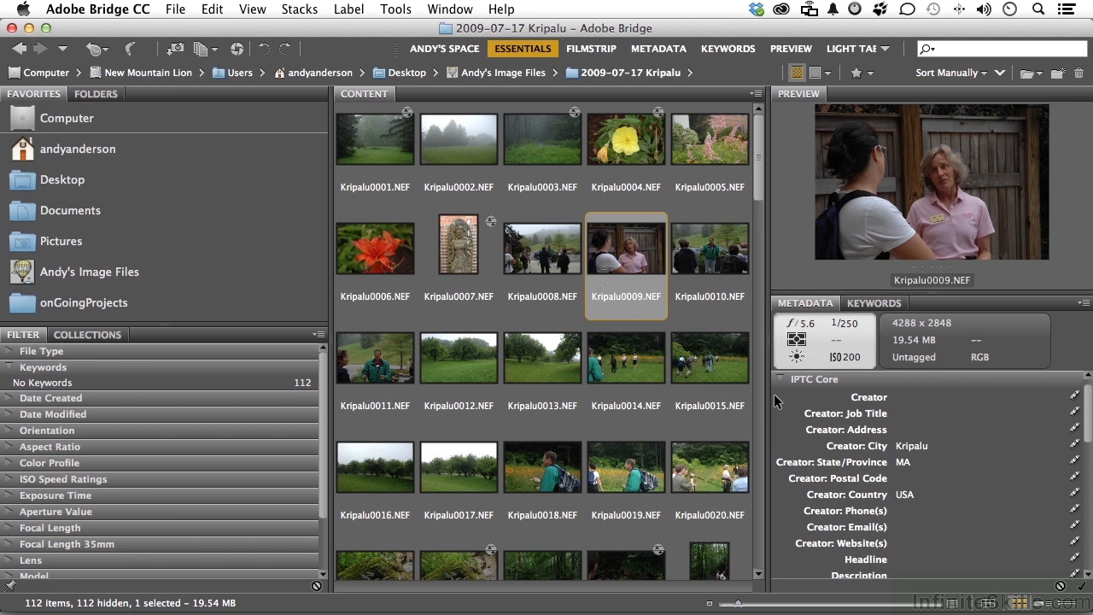
Step: Enter the photographer's name in Kripalu0009.NEF's IPTC Core Creator field and apply it
left_click(915, 401)
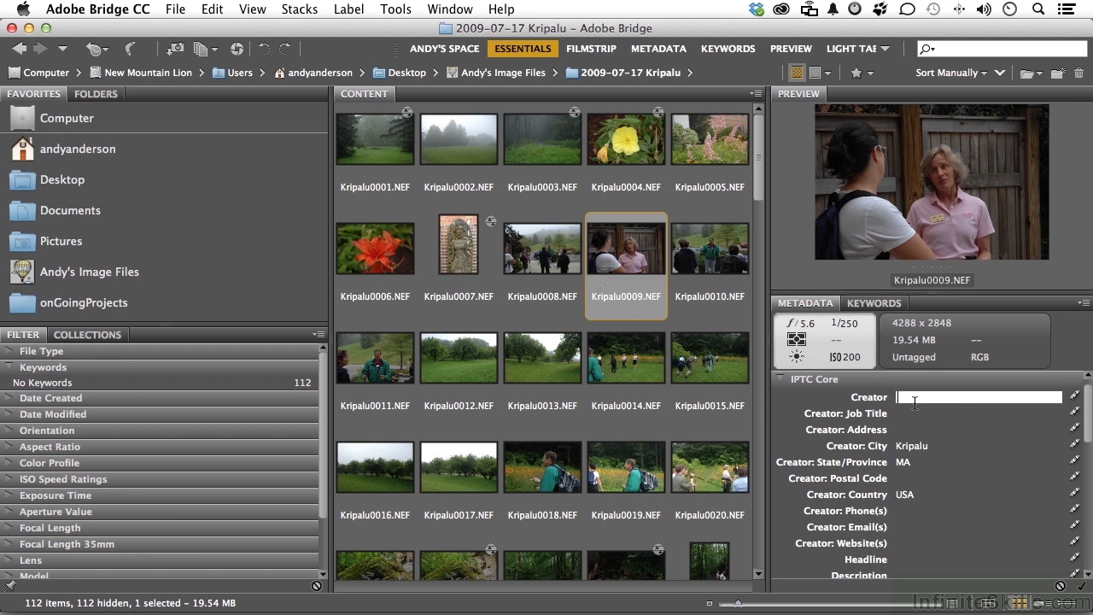
type("andy anderson")
left_click(1080, 590)
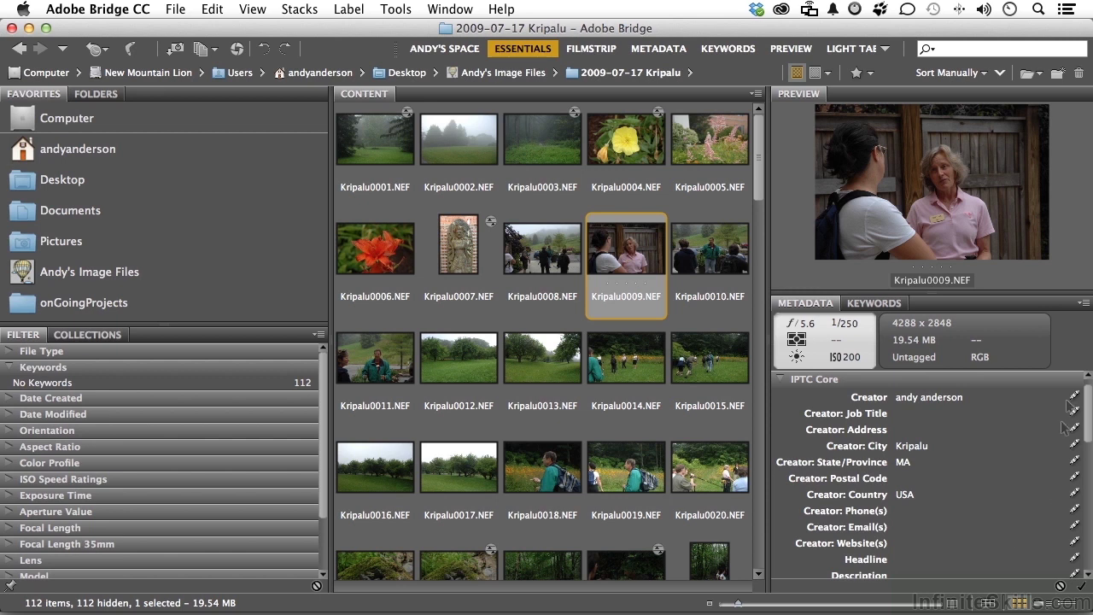
Step: Edit the Kripalu metadata template and save it with Creator, City, Country and keyword
left_click(1082, 303)
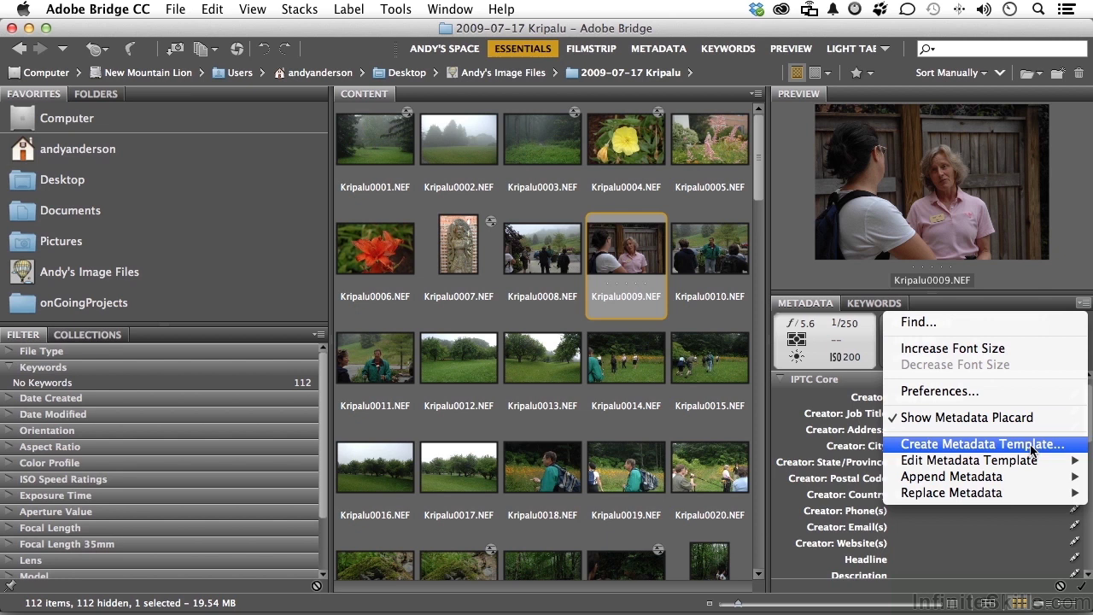
mouse_move(1029, 460)
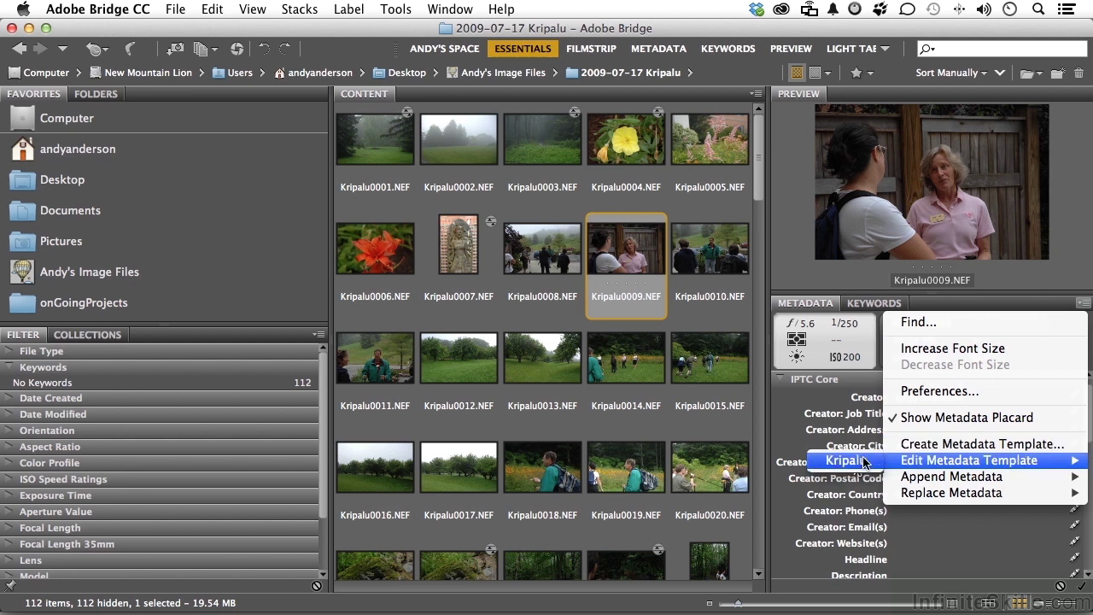
left_click(862, 461)
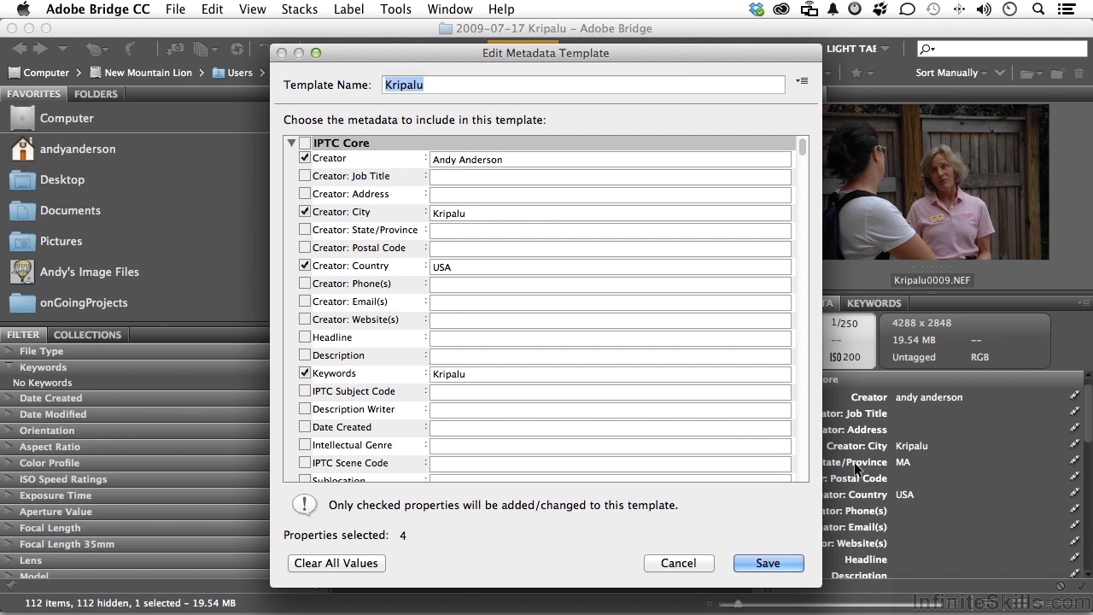
left_click(768, 562)
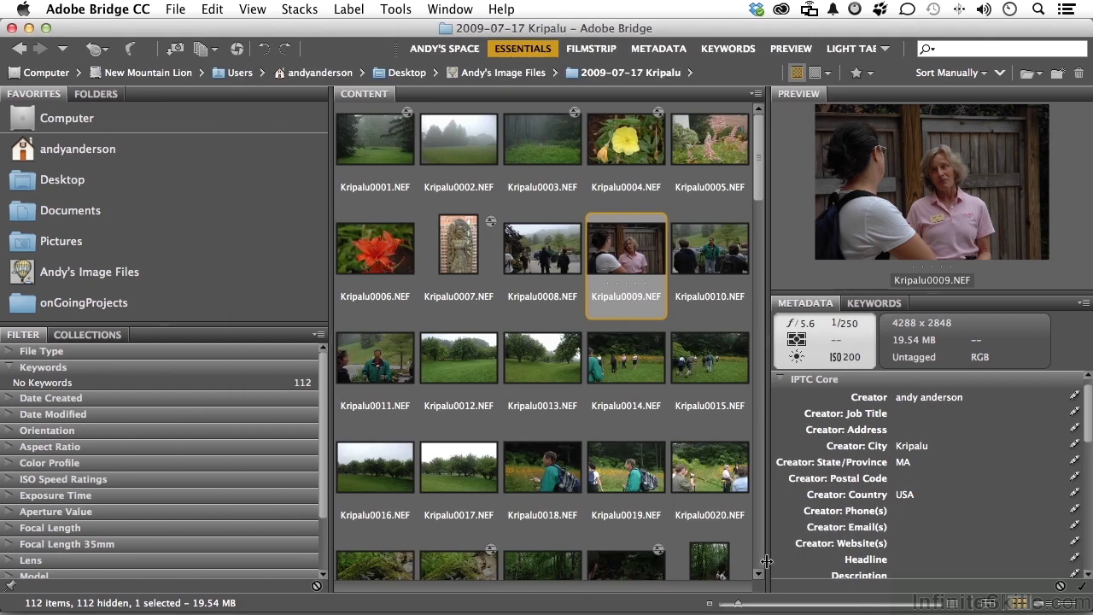
Step: Select Kripalu0012 through Kripalu0015 and replace their metadata with the Kripalu template
left_click(468, 357)
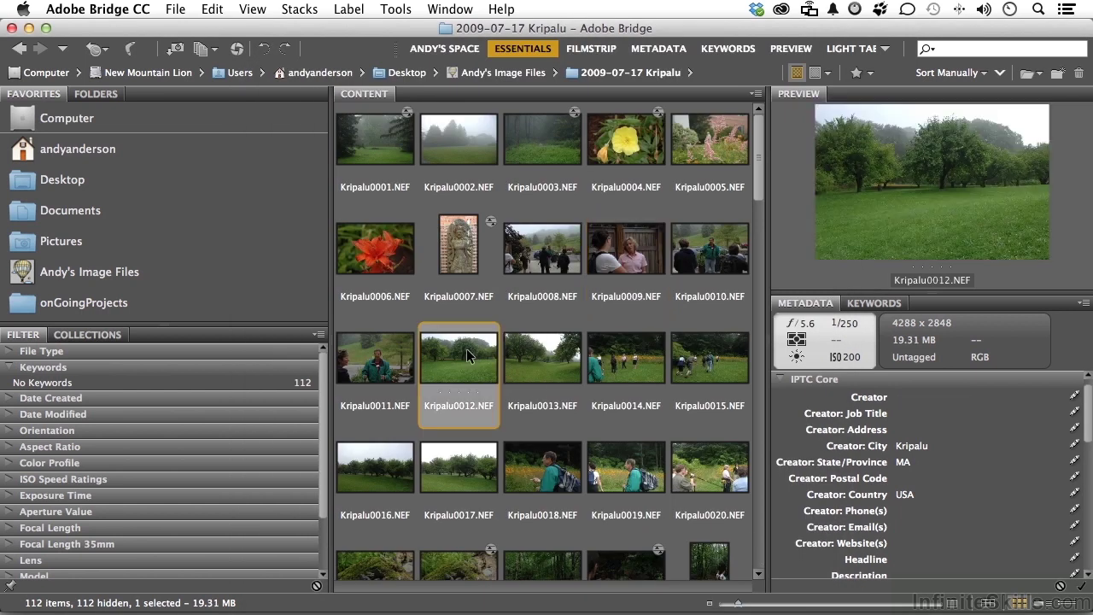
left_click(739, 362, "shift")
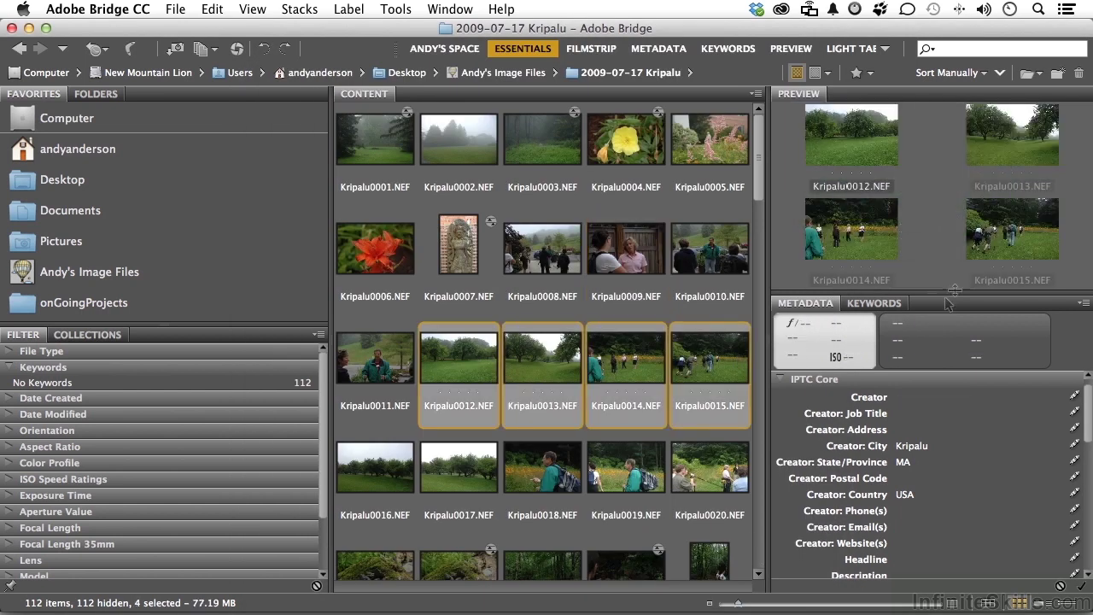
left_click(1082, 303)
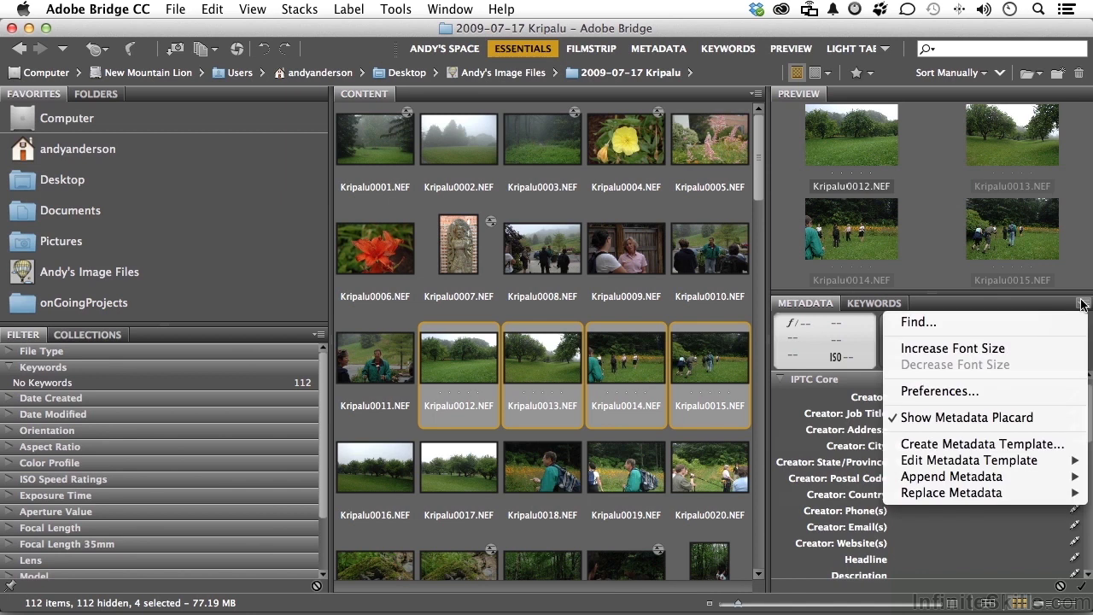
mouse_move(1007, 479)
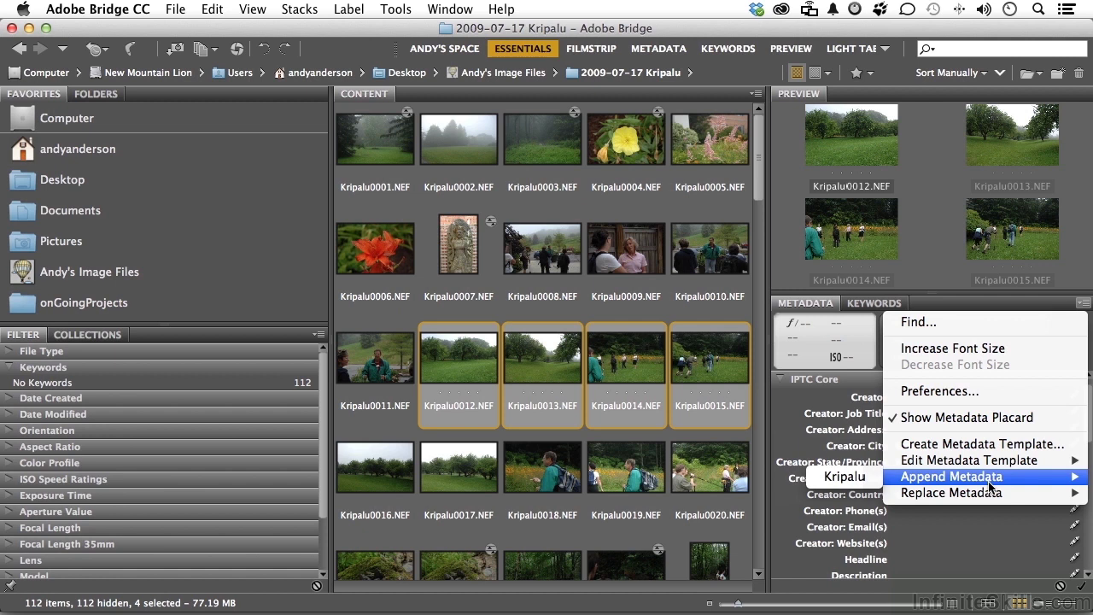
mouse_move(989, 495)
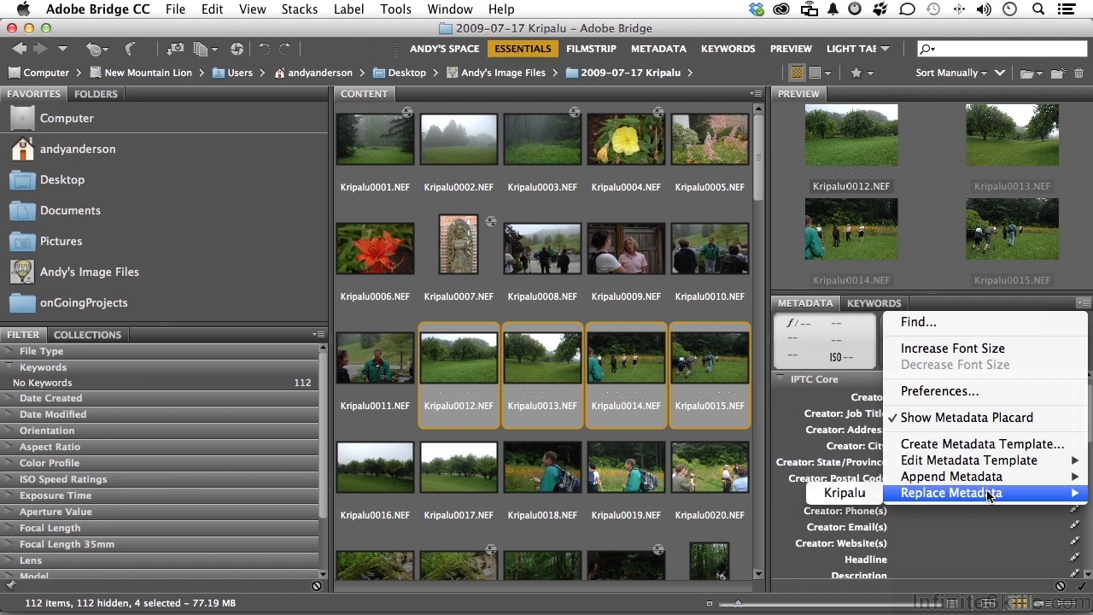
left_click(861, 493)
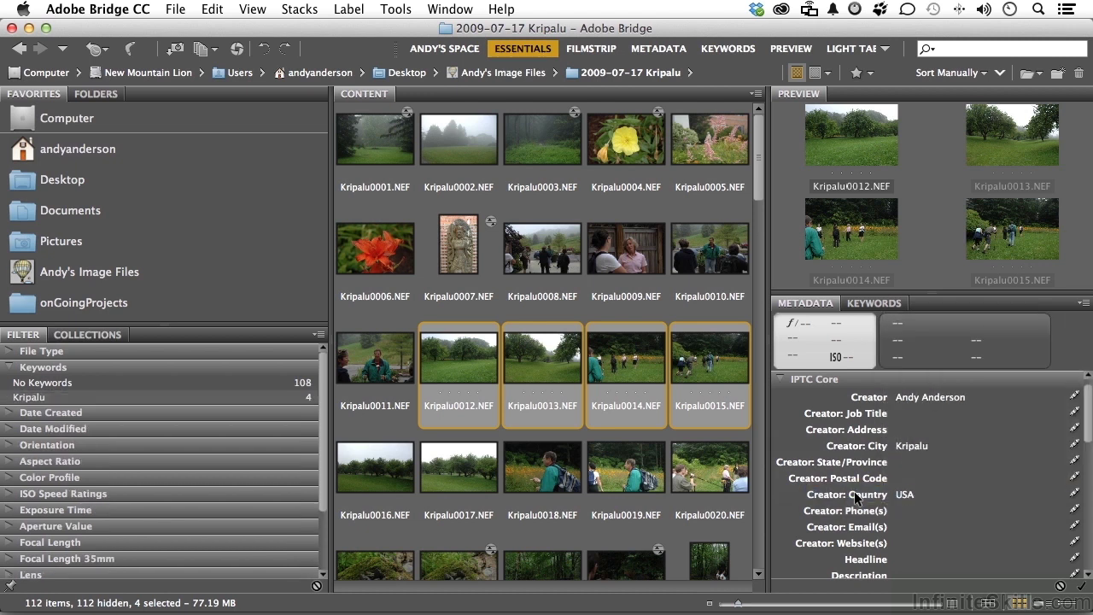
Step: Select Kripalu0008 through Kripalu0020 and tag all 13 with the Kripalu and People keywords
left_click(864, 304)
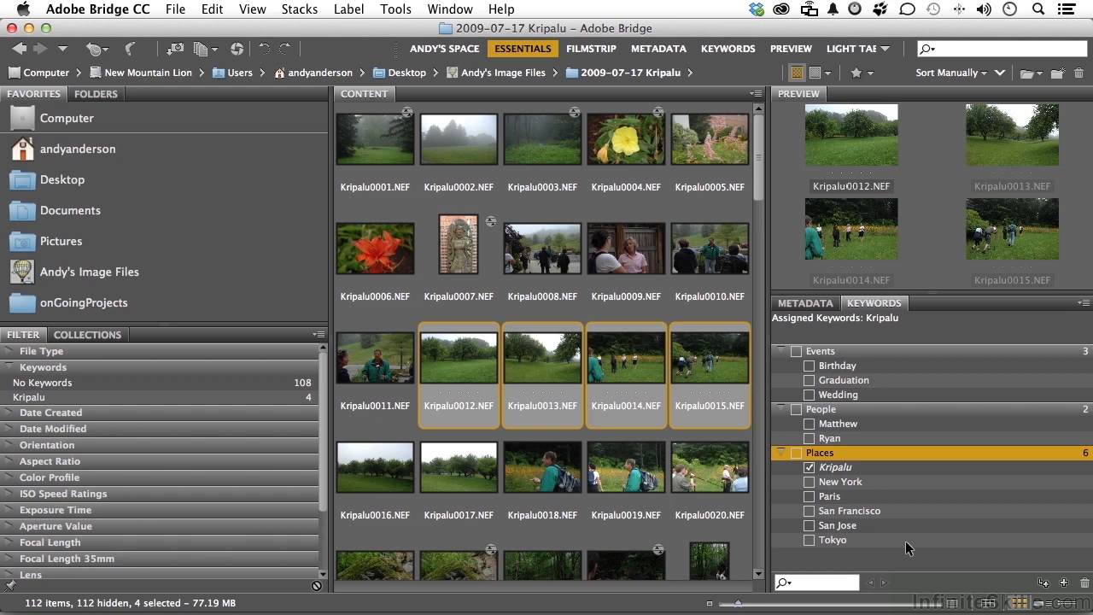
left_click(345, 380)
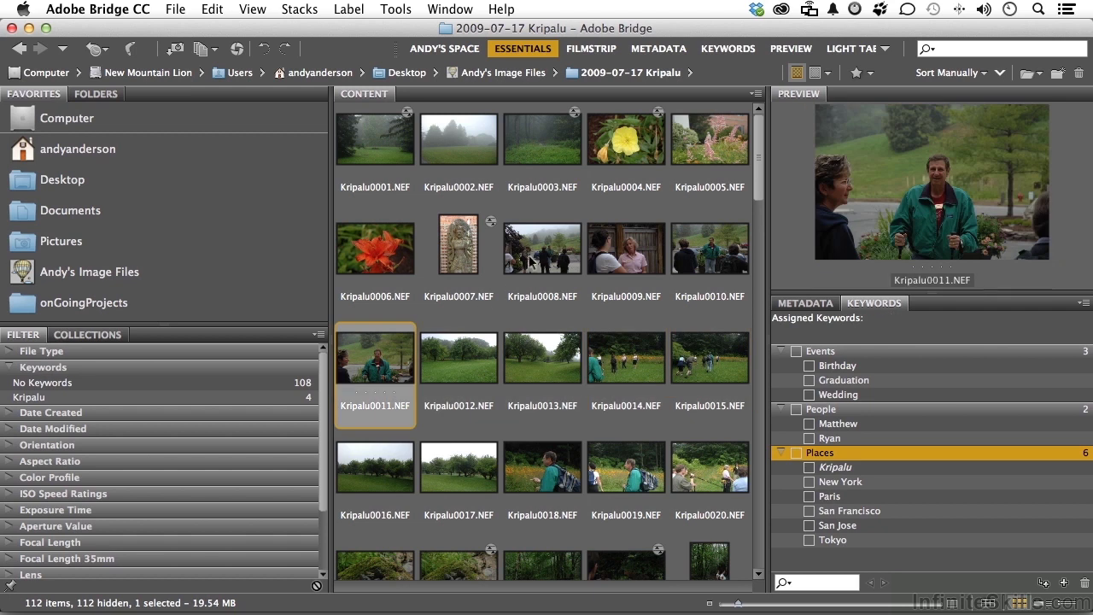
left_click(539, 258)
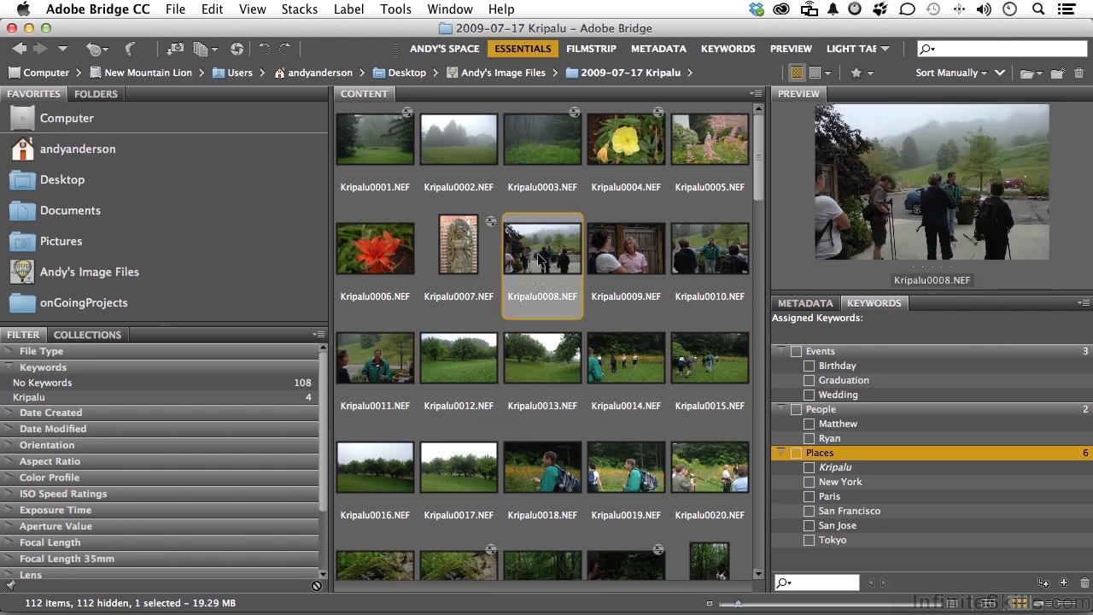
left_click(710, 474, "shift")
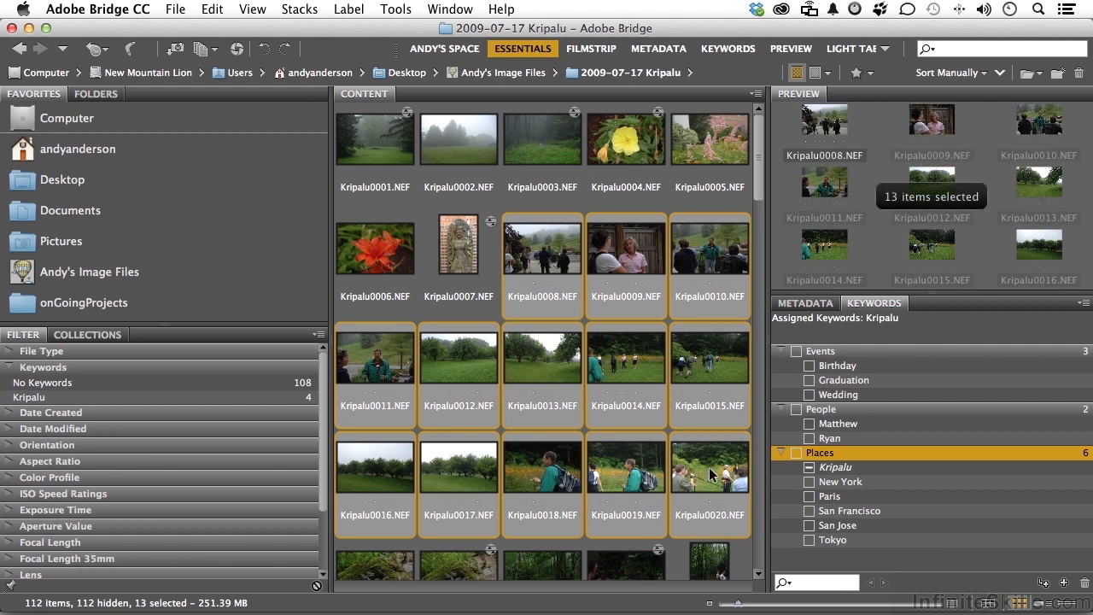
left_click(810, 468)
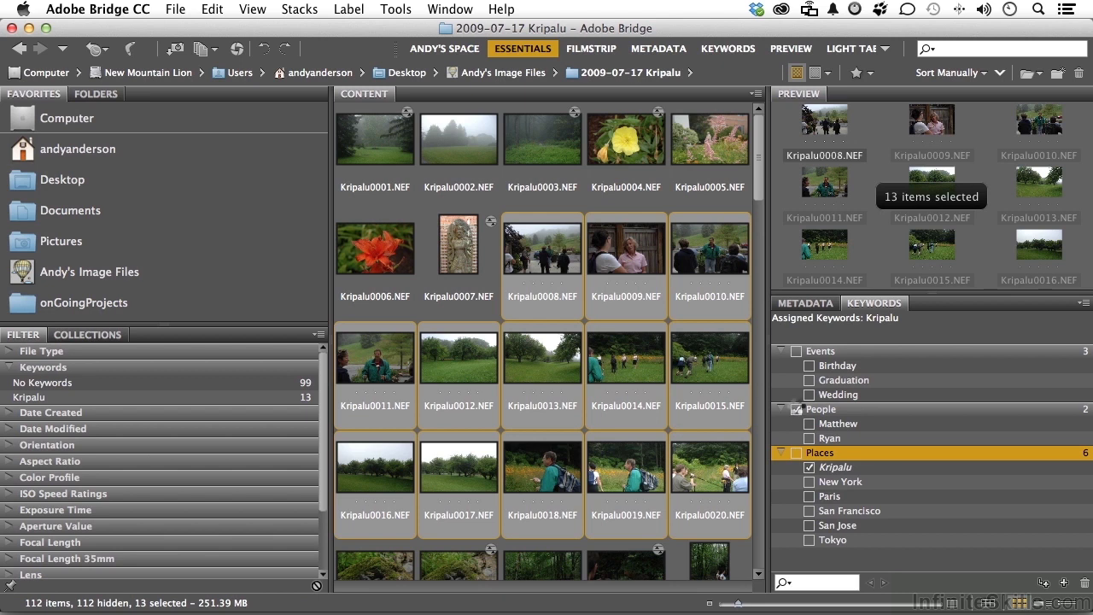
left_click(795, 409)
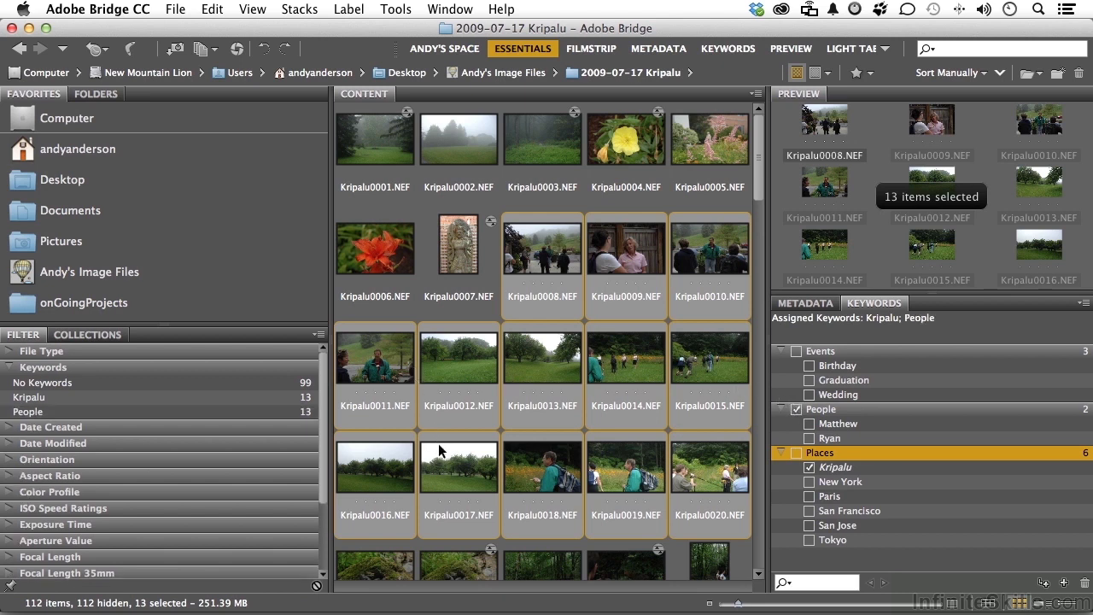
Step: Remove the People keyword from landscapes Kripalu0012, 0013, 0016 and 0017
left_click(455, 359)
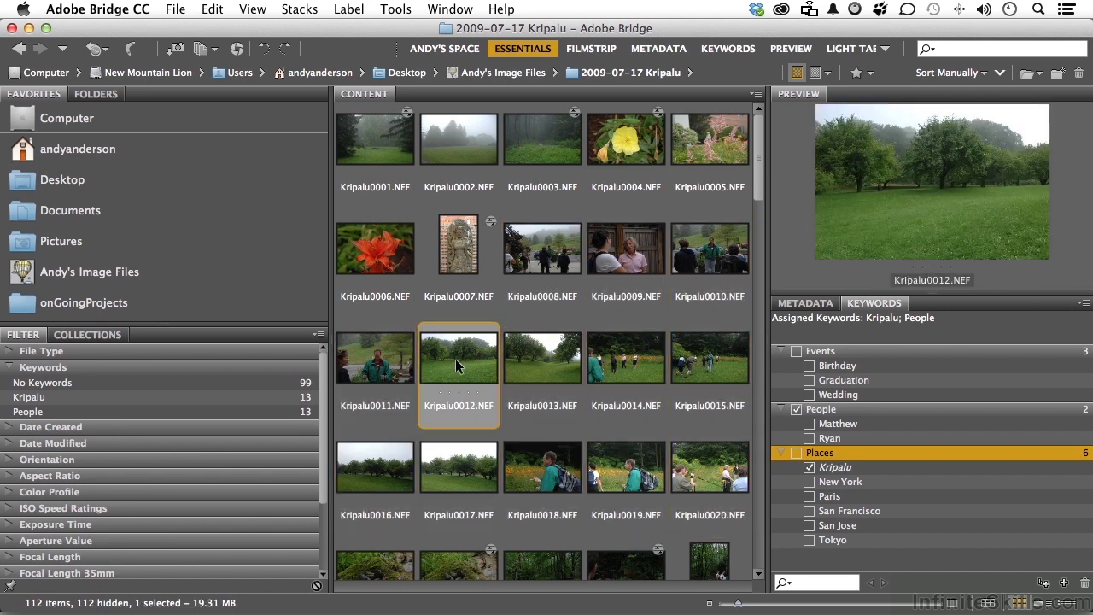
left_click(545, 354, "super")
left_click(451, 469, "super")
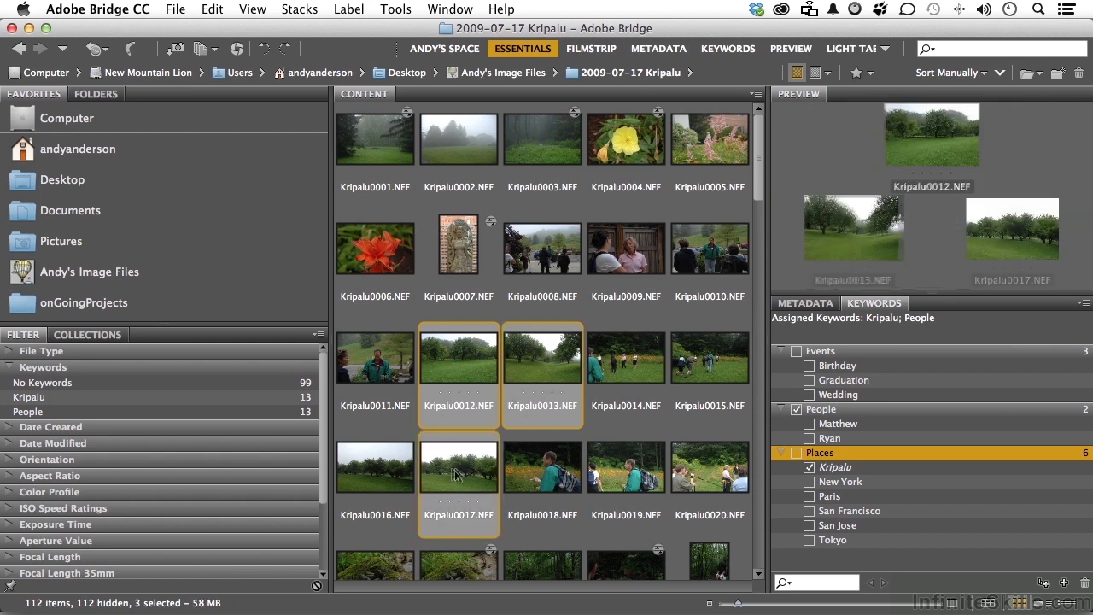
left_click(386, 475, "super")
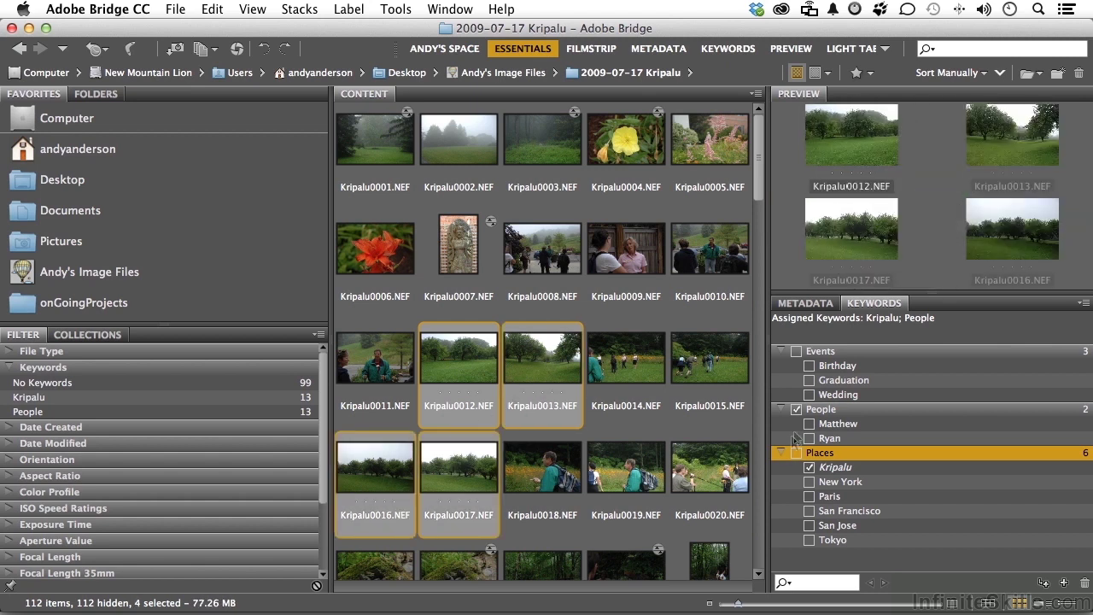
left_click(797, 410)
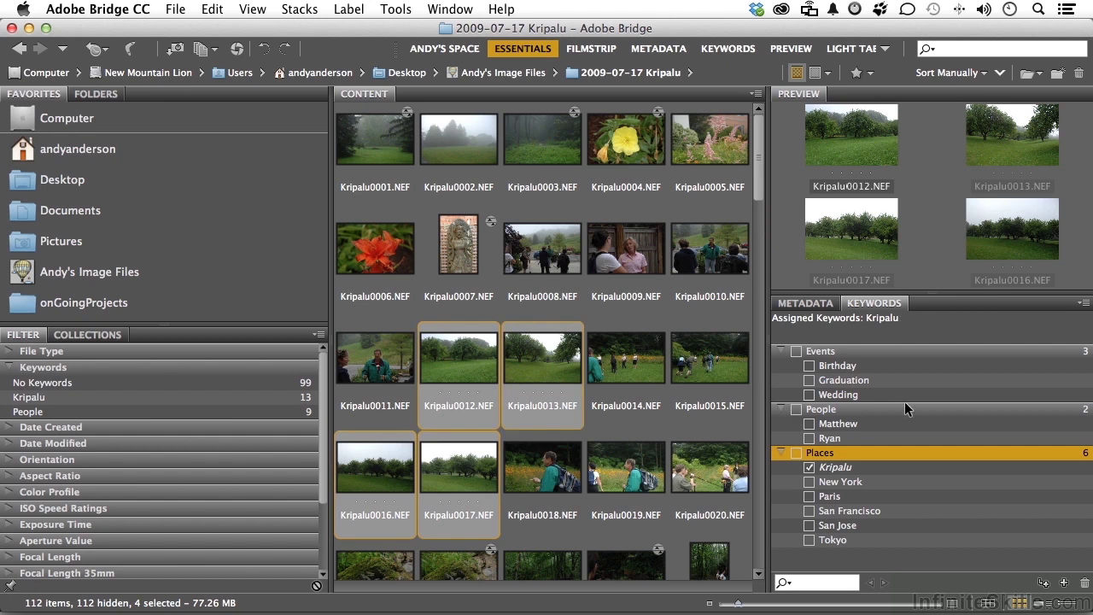
Step: Create keyword Hiking with sub-keyword group, and single nested under group
left_click(1065, 583)
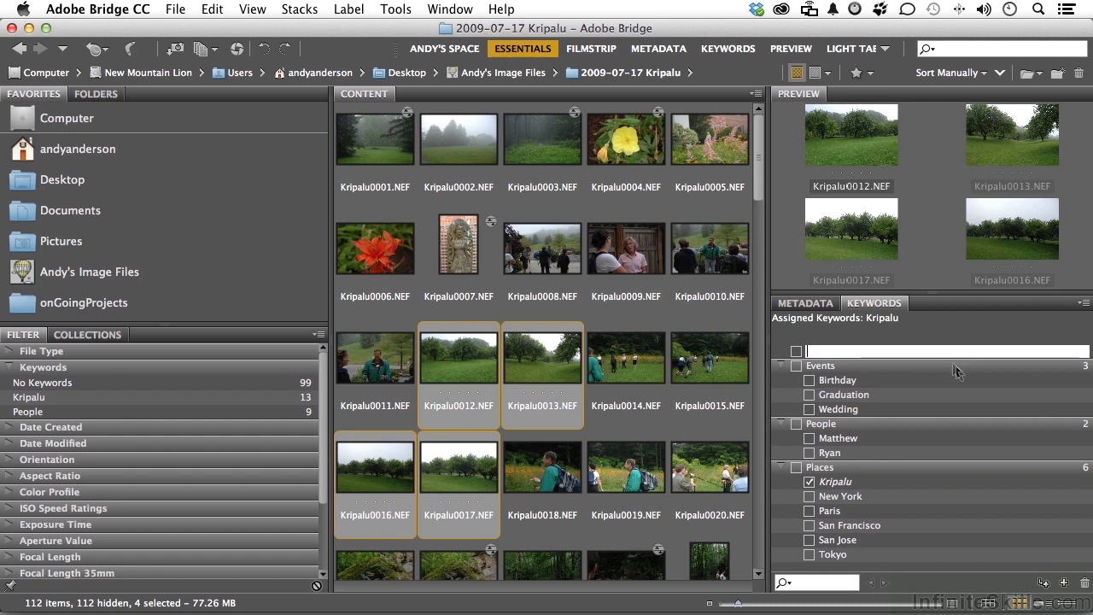
type("Hiking")
key("Return")
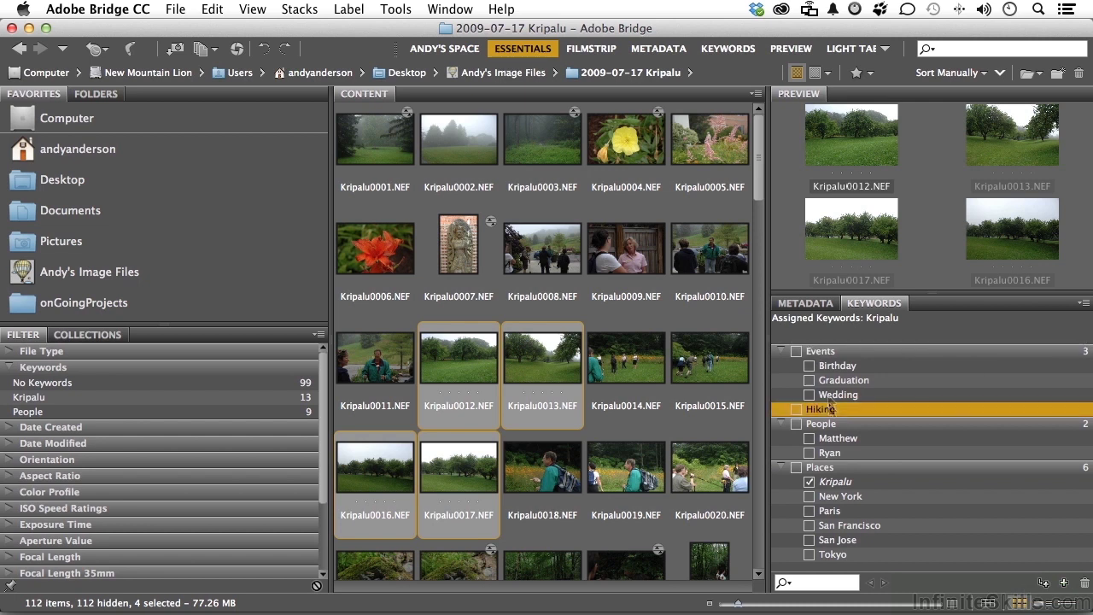
left_click(1043, 583)
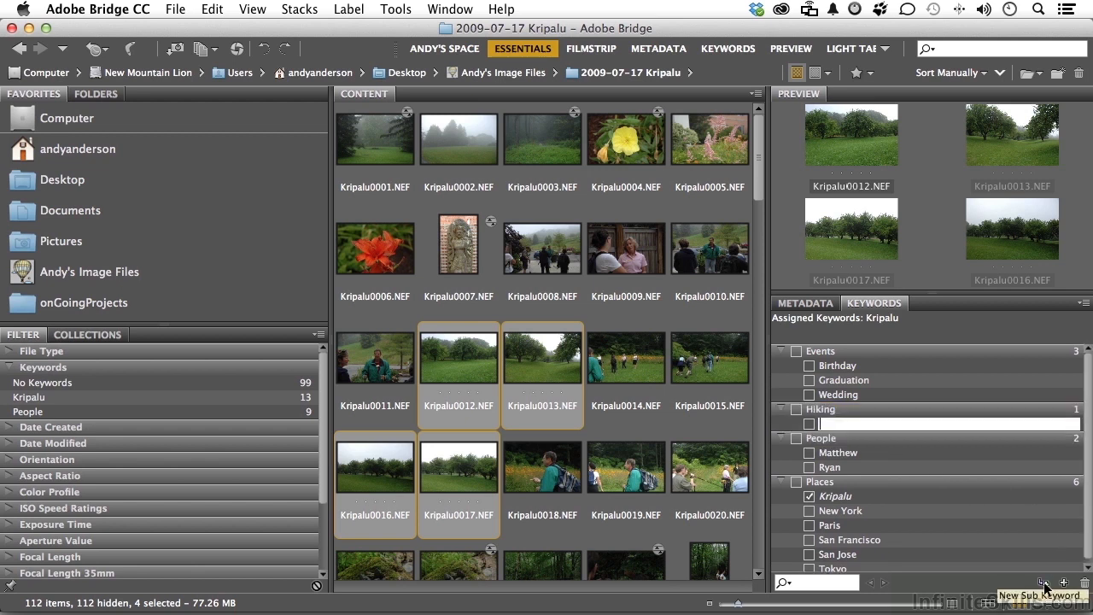
type("group")
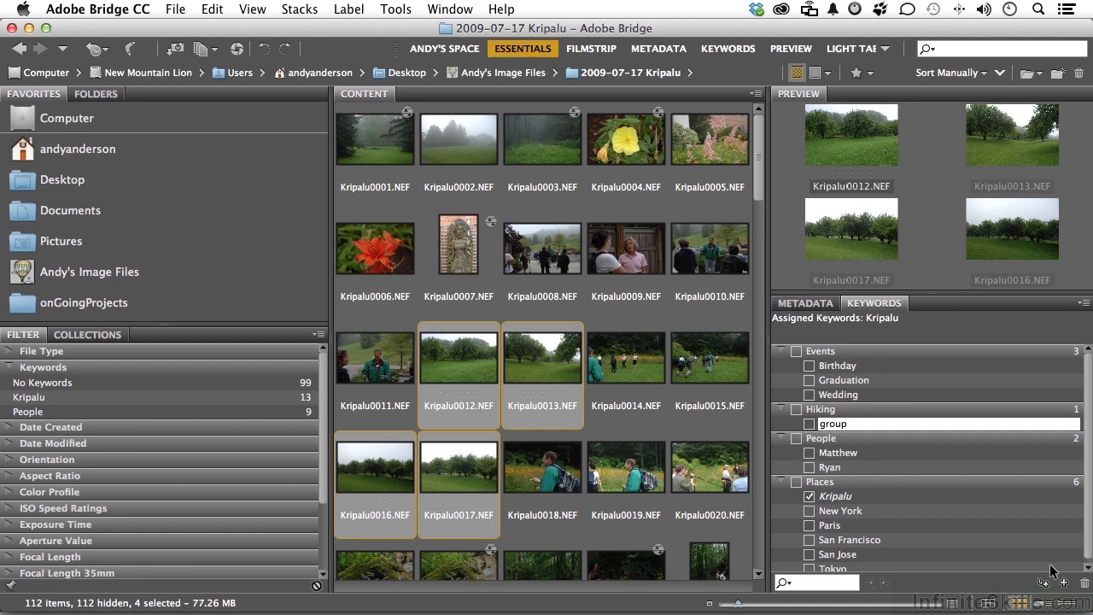
key("Return")
left_click(1043, 583)
type("single")
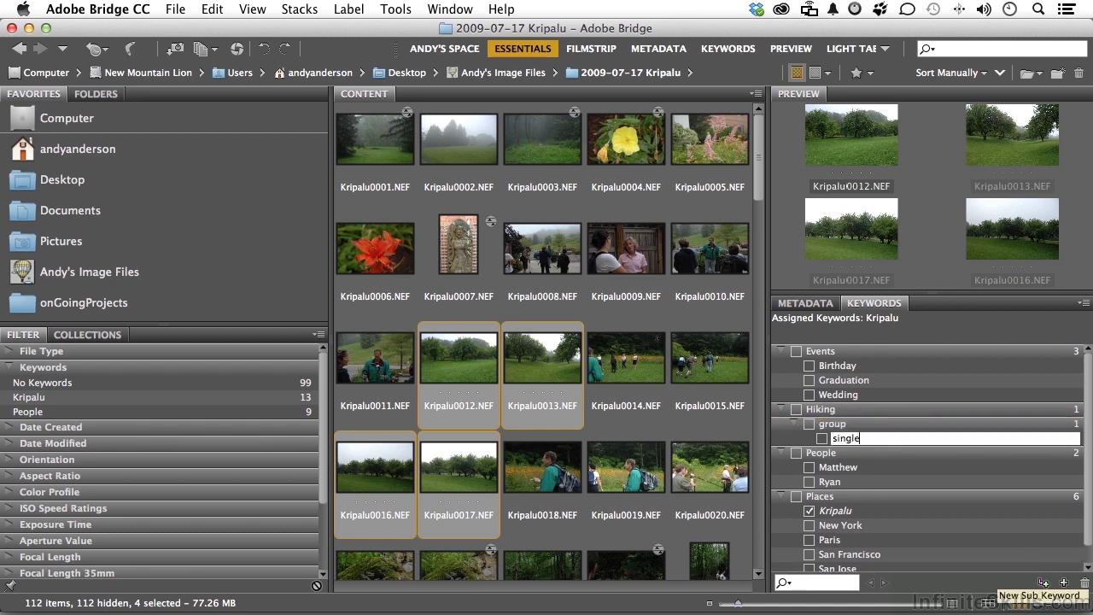
key("Return")
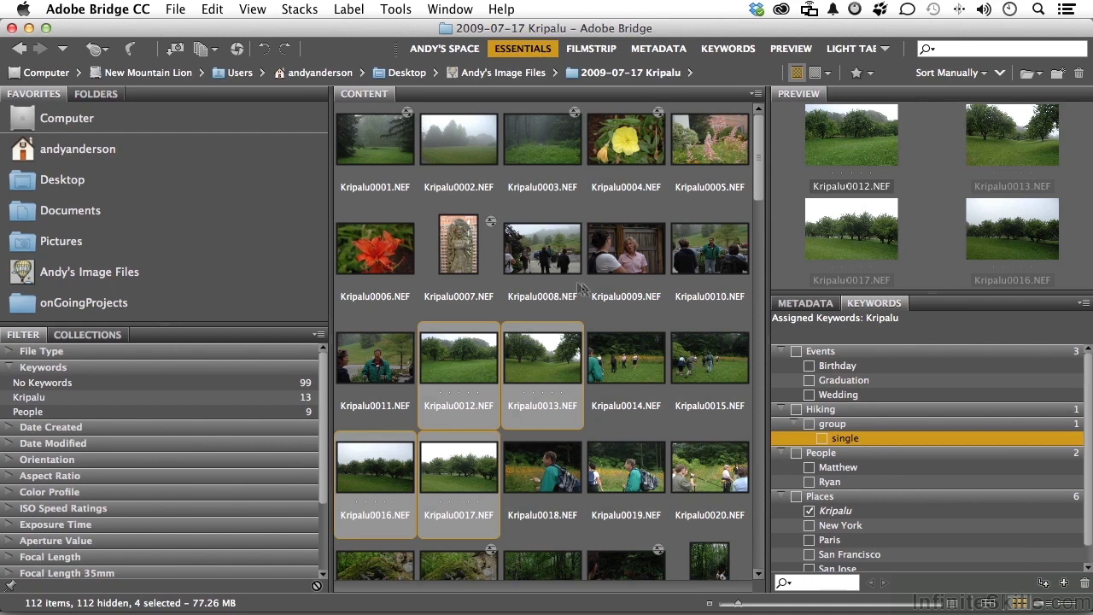
Step: Tag the nine people photos (0008–0011, 0014–0015, 0018–0020) with Hiking and group
left_click(532, 256)
left_click(618, 256, "super")
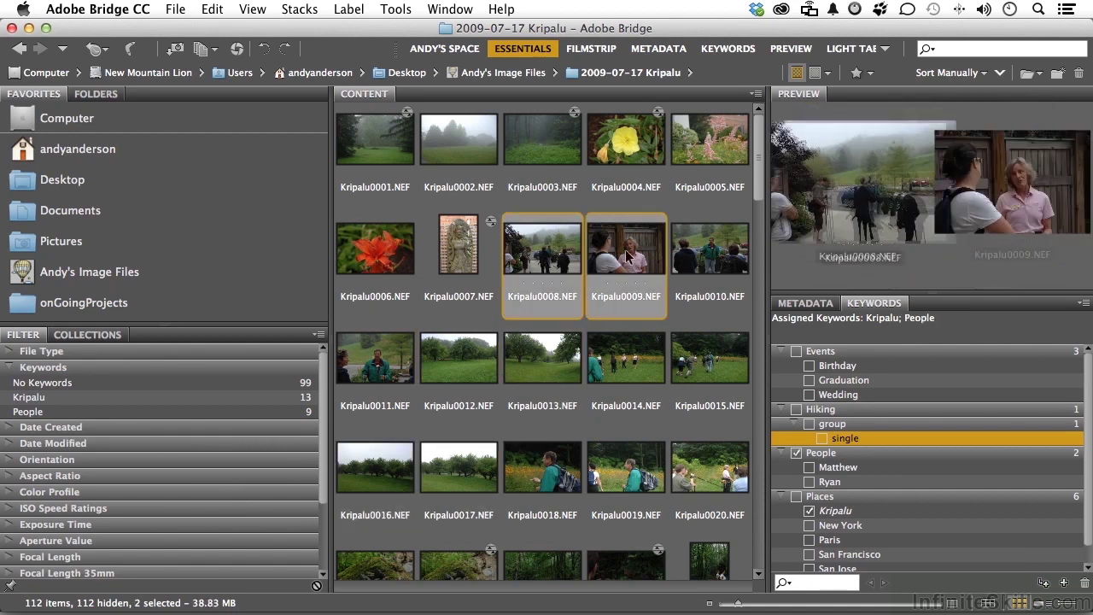
left_click(702, 256, "super")
left_click(706, 358, "super")
left_click(618, 359, "super")
left_click(395, 375, "super")
left_click(559, 482, "super")
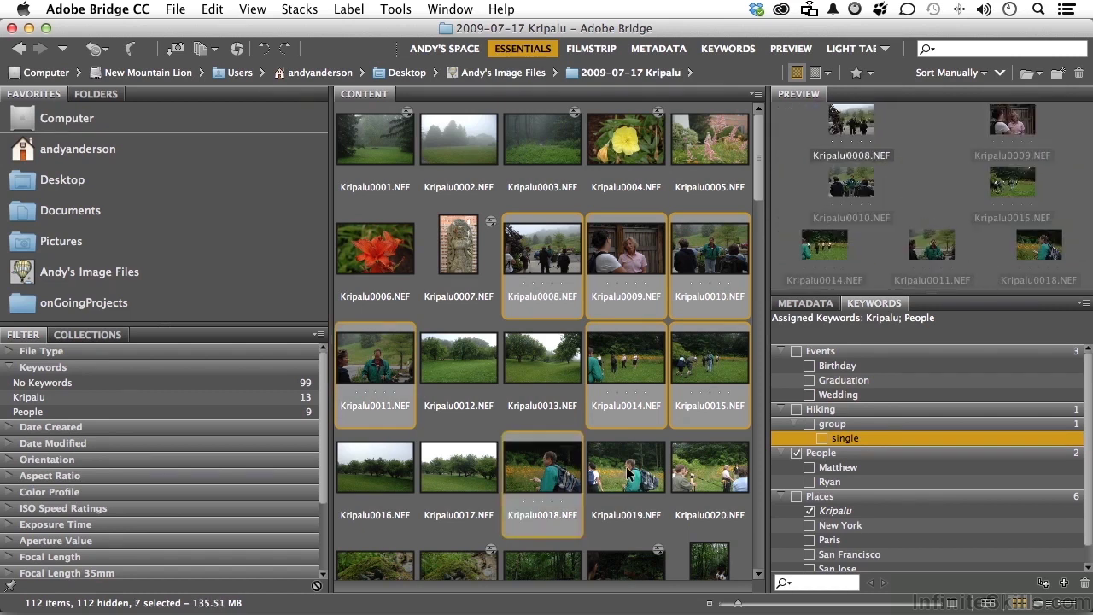
left_click(632, 478, "super")
left_click(714, 481, "super")
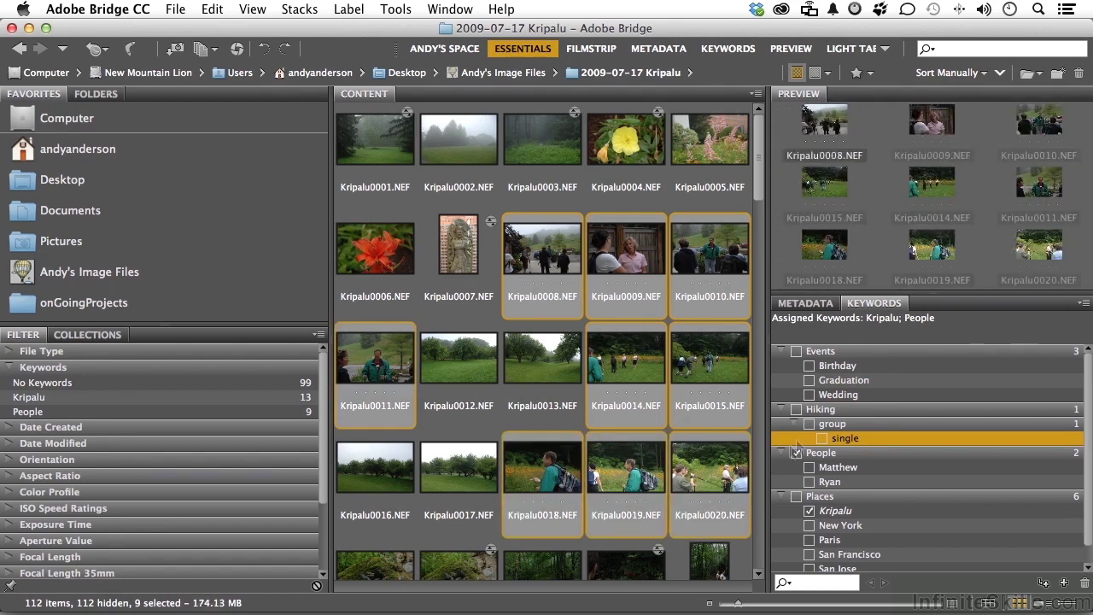
left_click(795, 409)
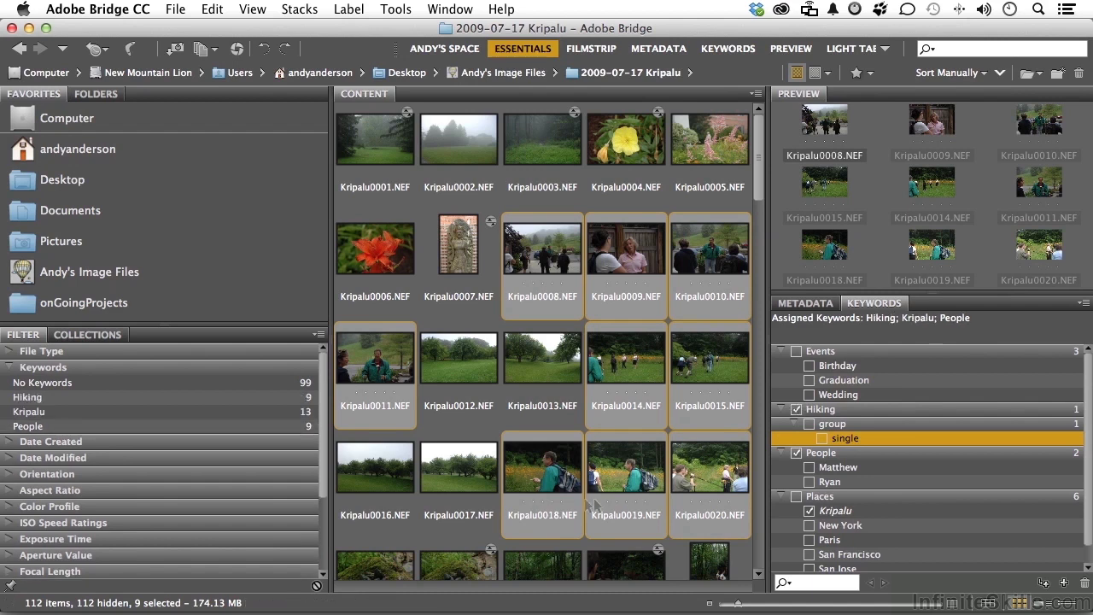
left_click(810, 424)
Step: Retag Kripalu0018 alone as single instead of group
left_click(463, 488)
left_click(539, 478)
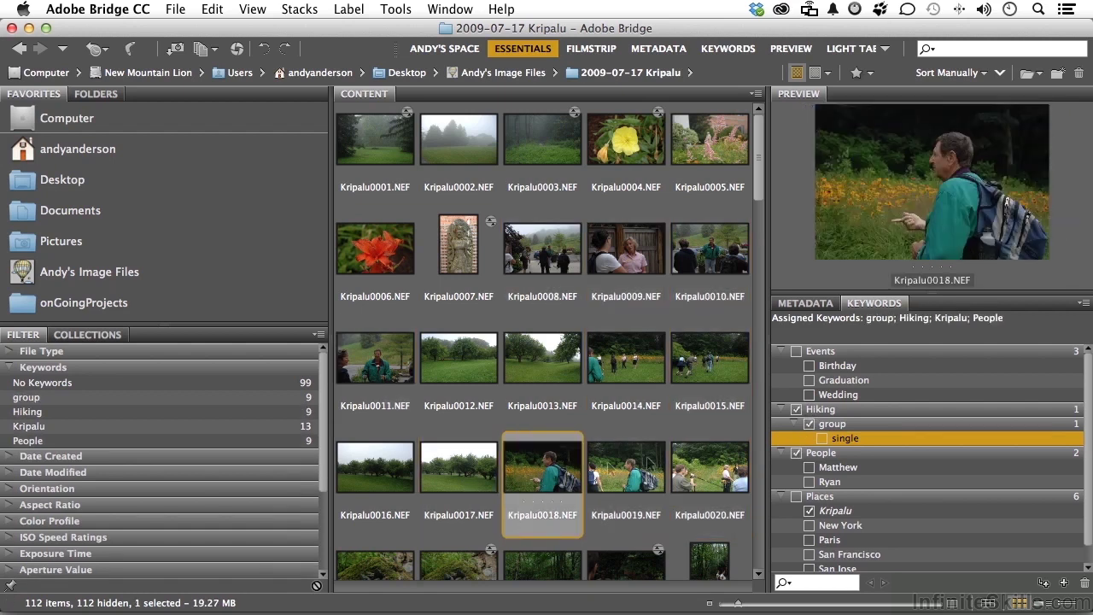
left_click(820, 438)
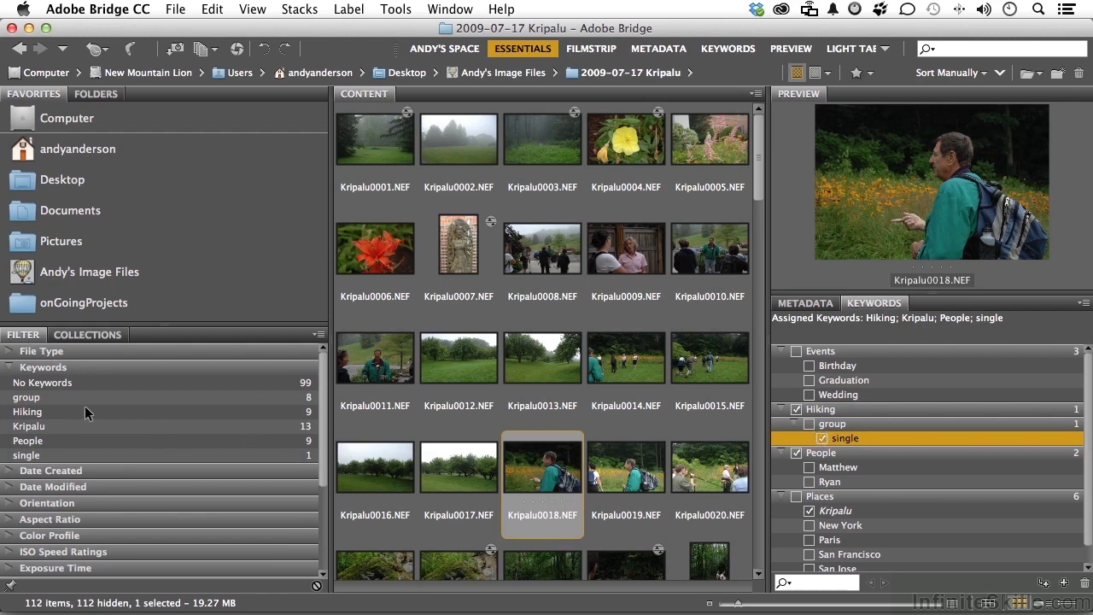
Step: Try the group, Hiking and Kripalu keyword filters, then filter by People alone
left_click(37, 399)
left_click(37, 399)
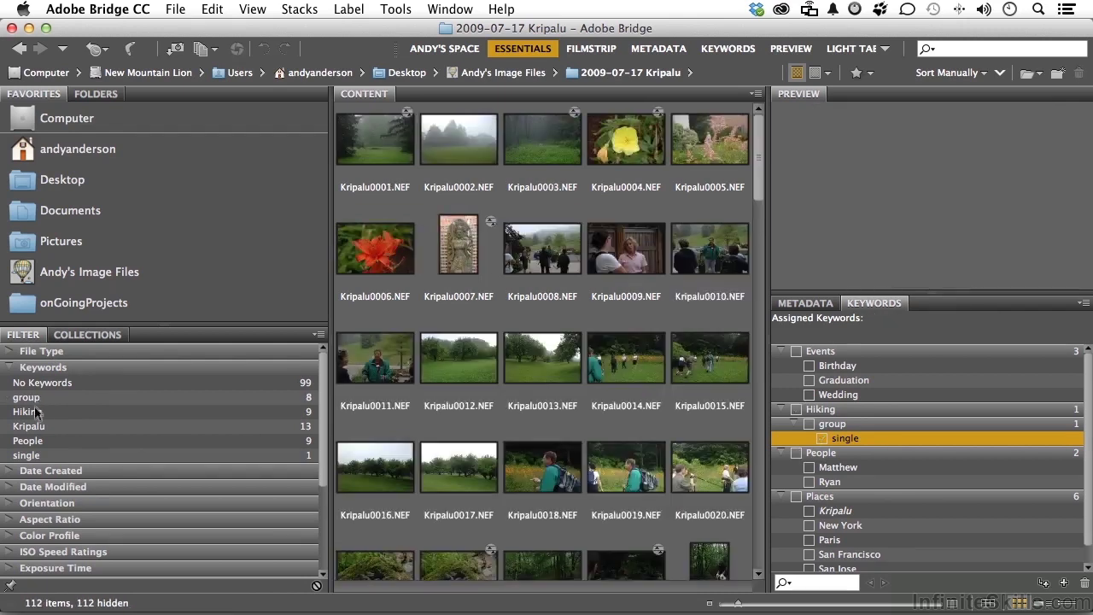
left_click(34, 413)
left_click(35, 413)
left_click(34, 427)
left_click(35, 427)
left_click(33, 441)
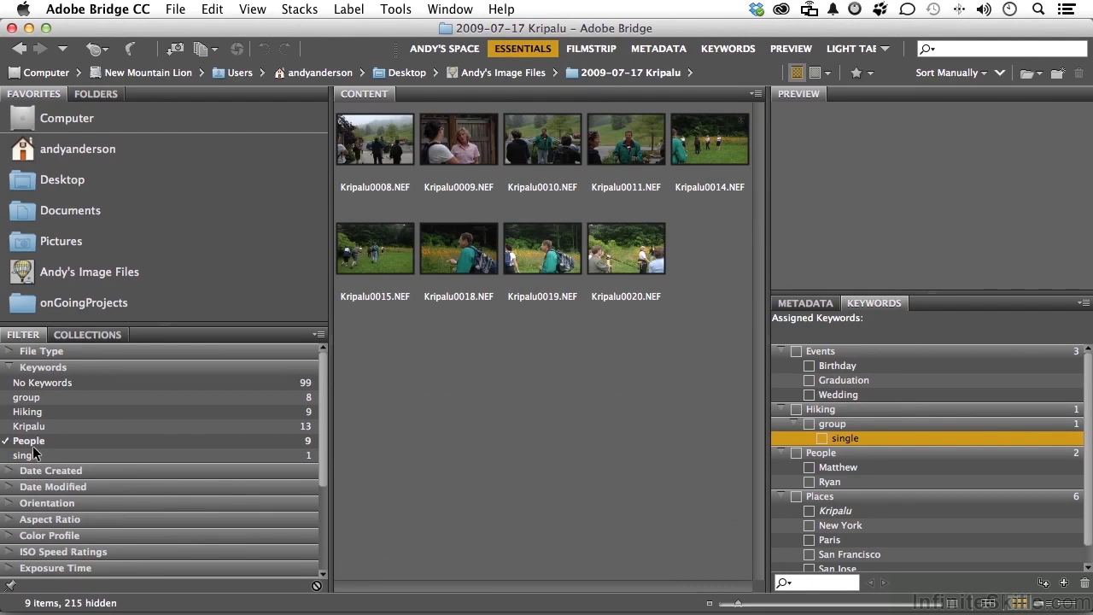